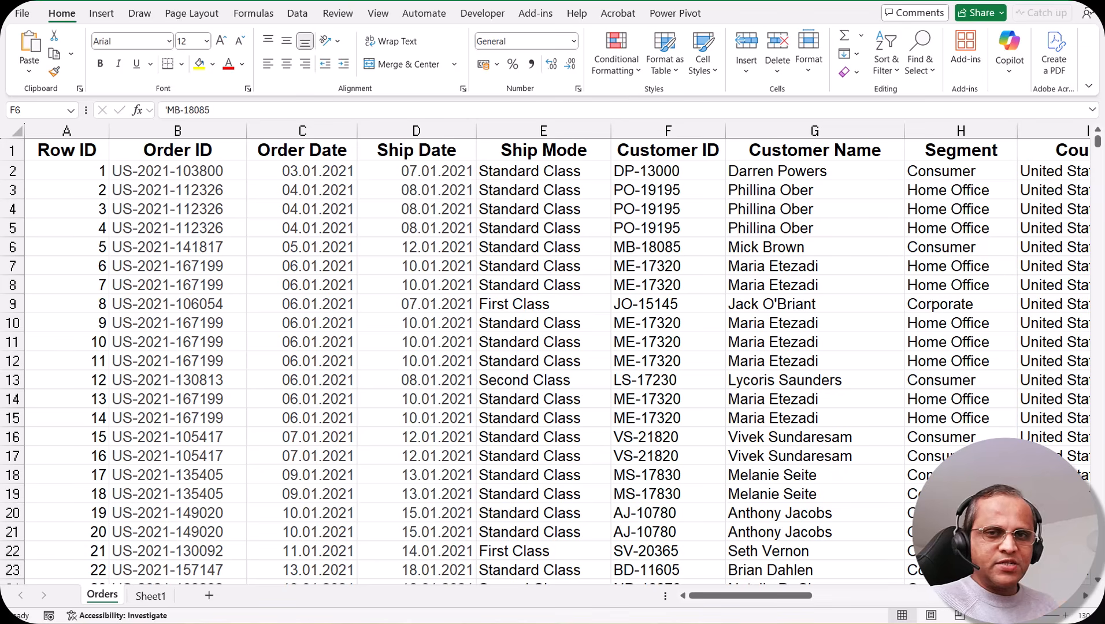
Browse the Orders data and select a cell inside the order range.
{"action": "left_click", "coordinate": [554, 211]}
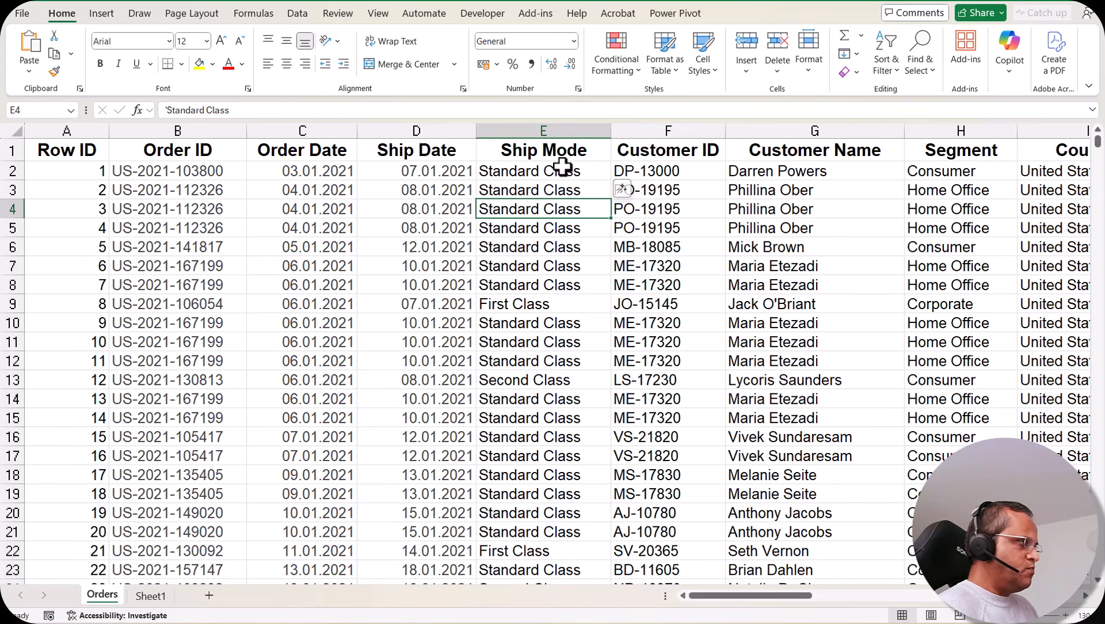
{"action": "left_click", "coordinate": [755, 596]}
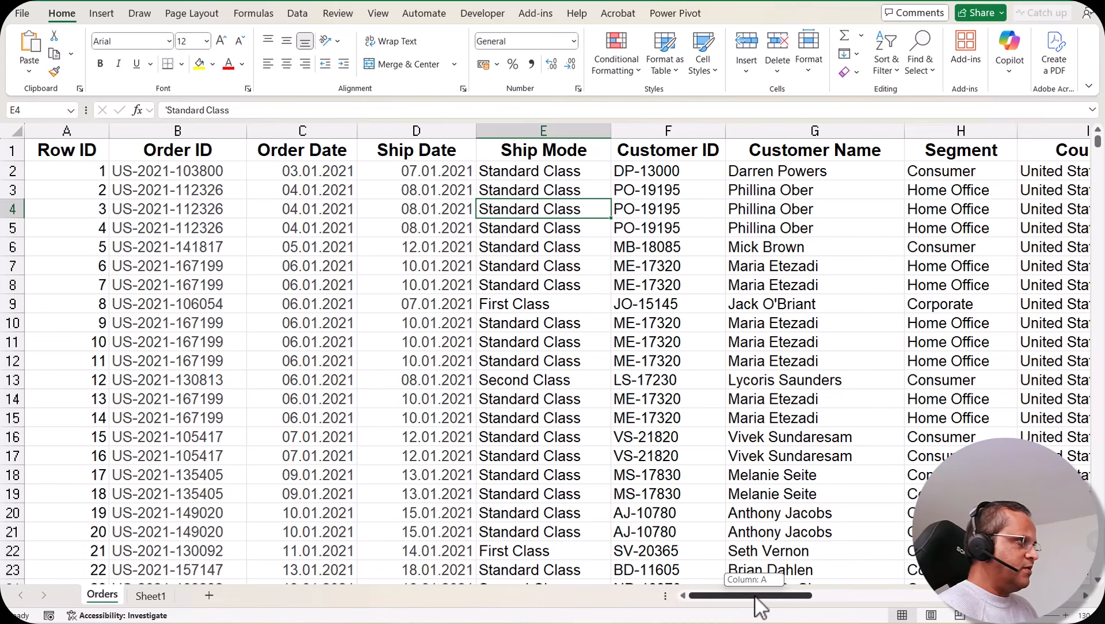
{"action": "left_click_drag", "start_coordinate": [755, 597], "coordinate": [994, 621]}
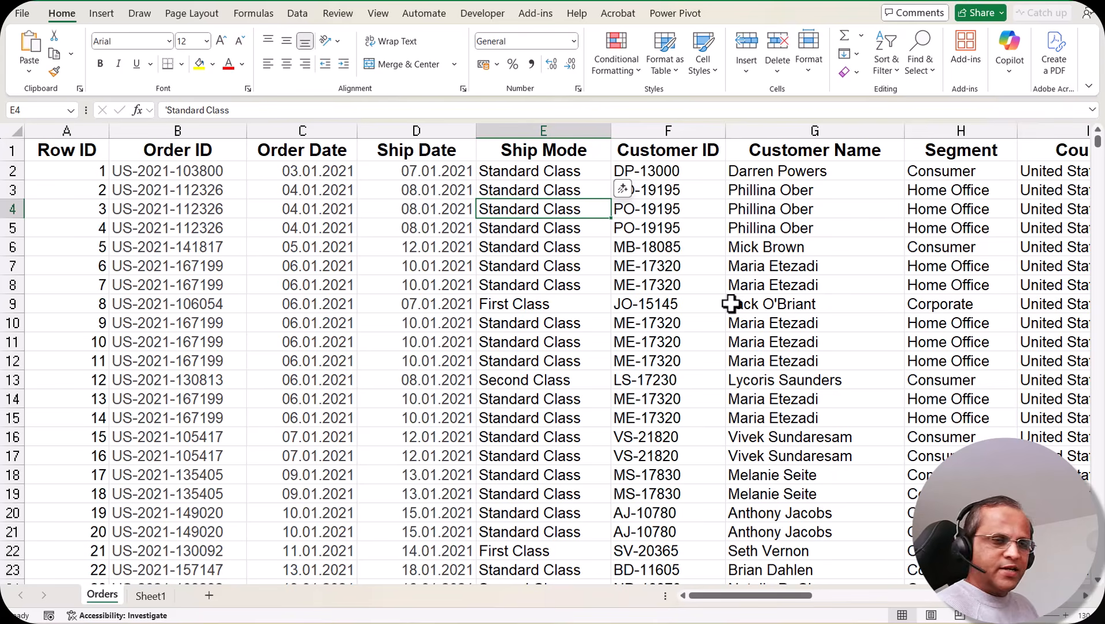
{"action": "left_click_drag", "start_coordinate": [1097, 142], "coordinate": [1100, 580]}
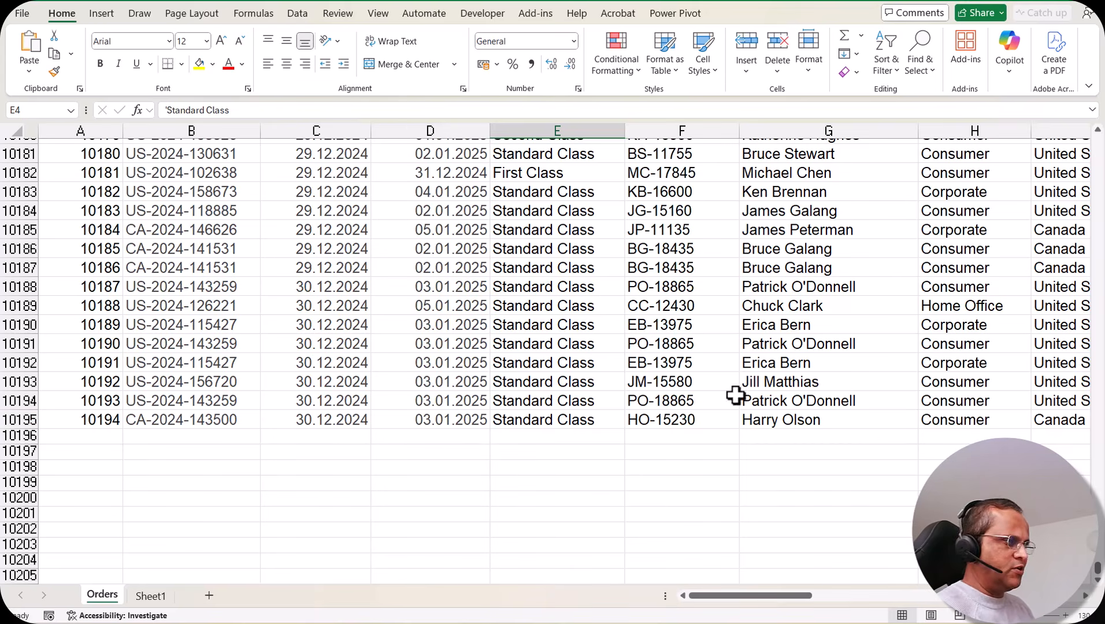
{"action": "scroll", "coordinate": [1098, 564], "scroll_direction": "up", "scroll_amount": 2}
{"action": "left_click_drag", "start_coordinate": [1098, 563], "coordinate": [1098, 153]}
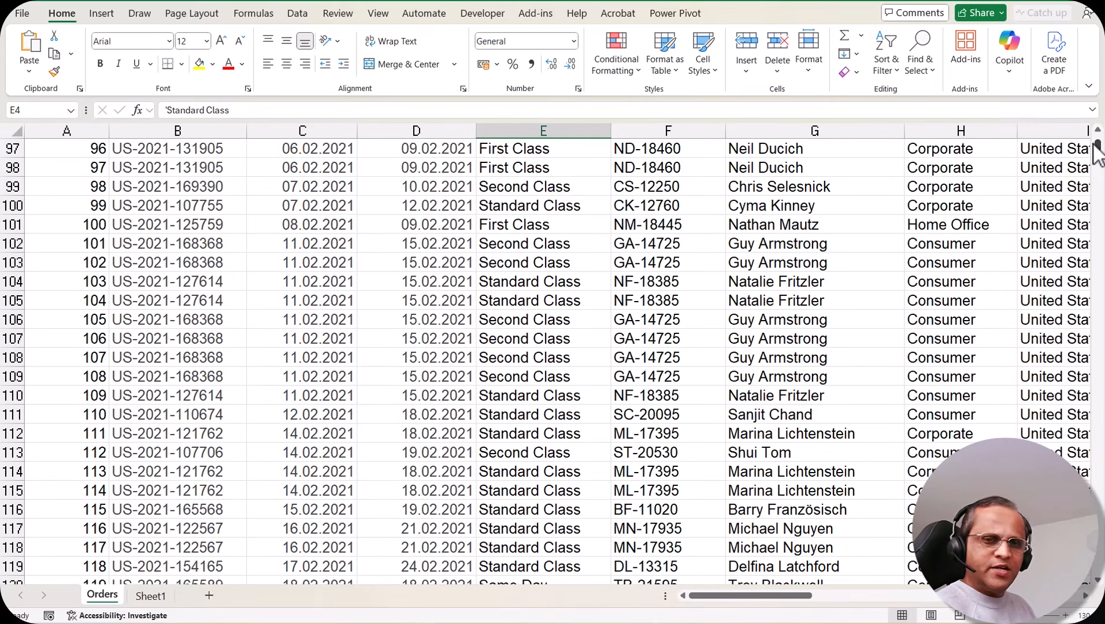
{"action": "scroll", "coordinate": [703, 278], "scroll_direction": "up", "scroll_amount": 15}
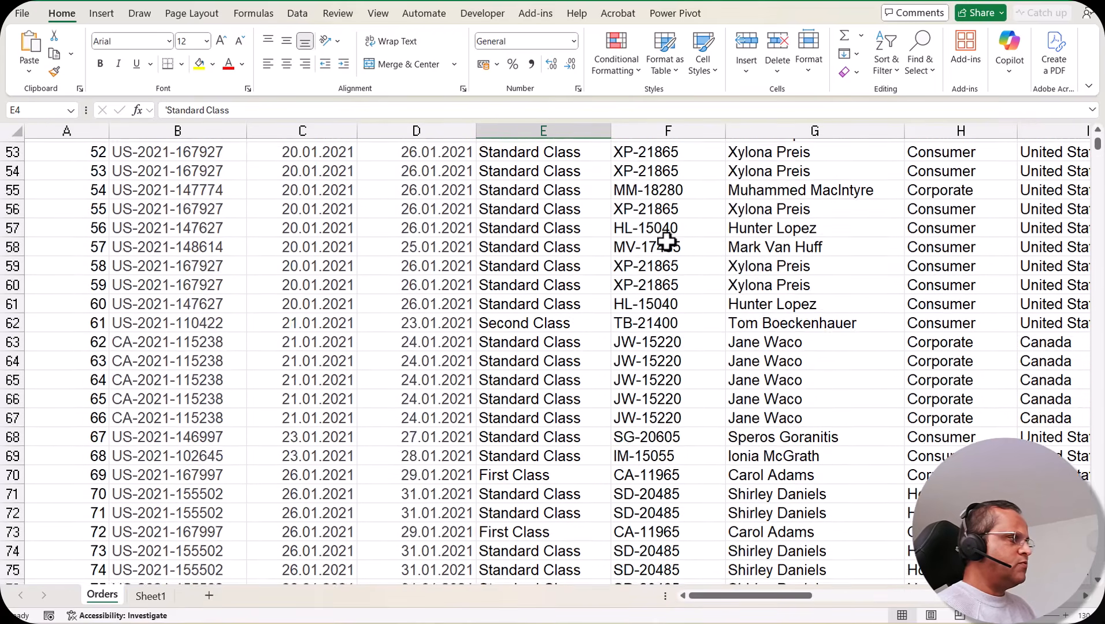
{"action": "scroll", "coordinate": [666, 243], "scroll_direction": "up", "scroll_amount": 17}
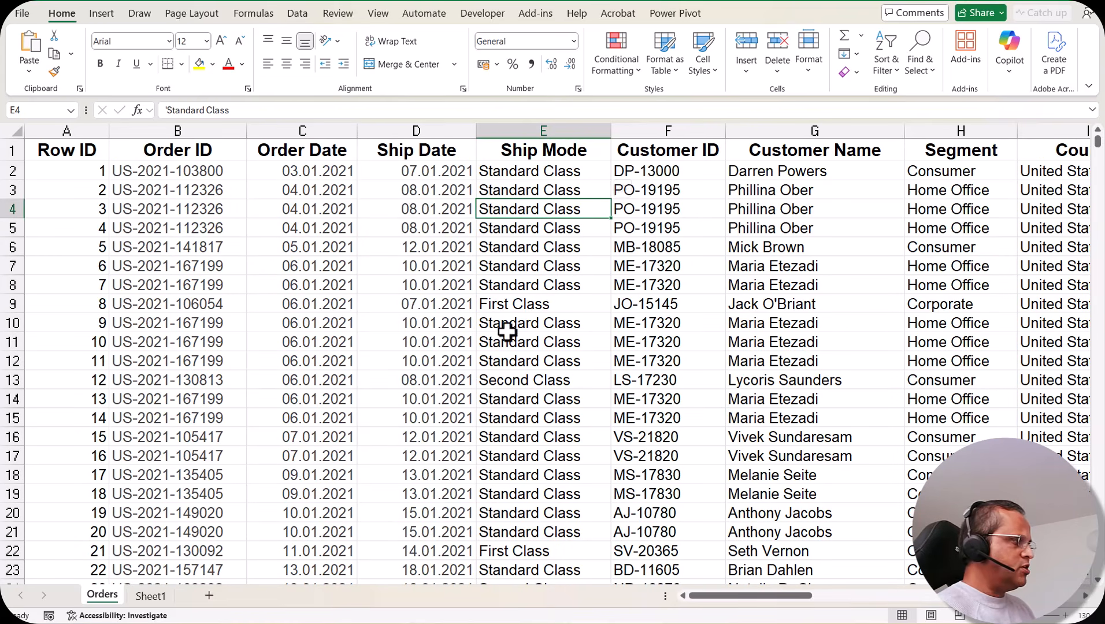
{"action": "left_click", "coordinate": [636, 304]}
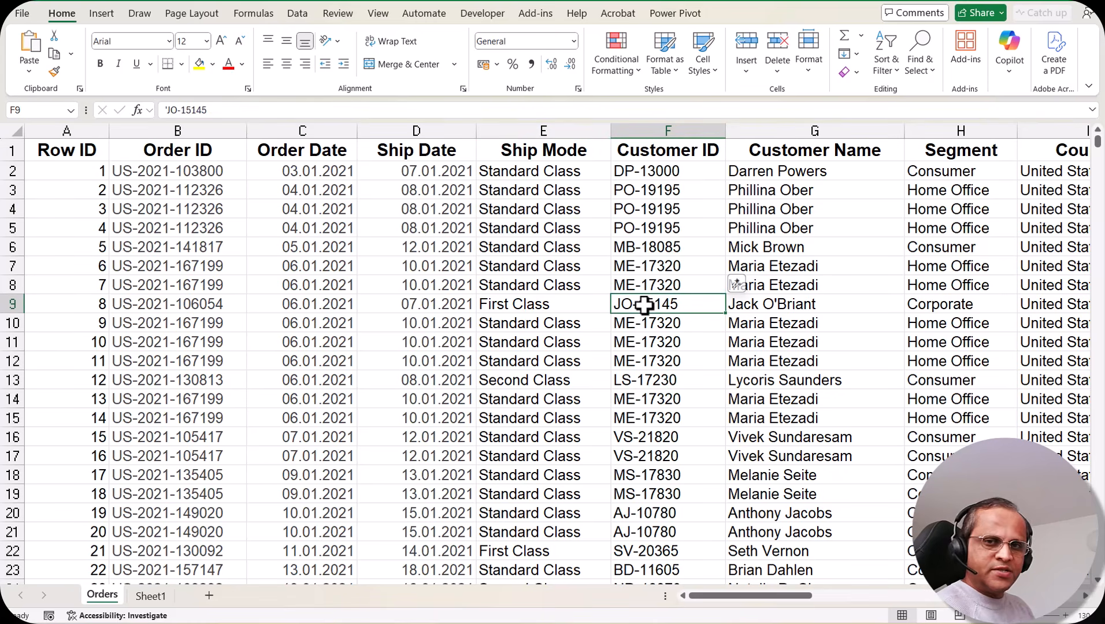
{"action": "left_click", "coordinate": [438, 345]}
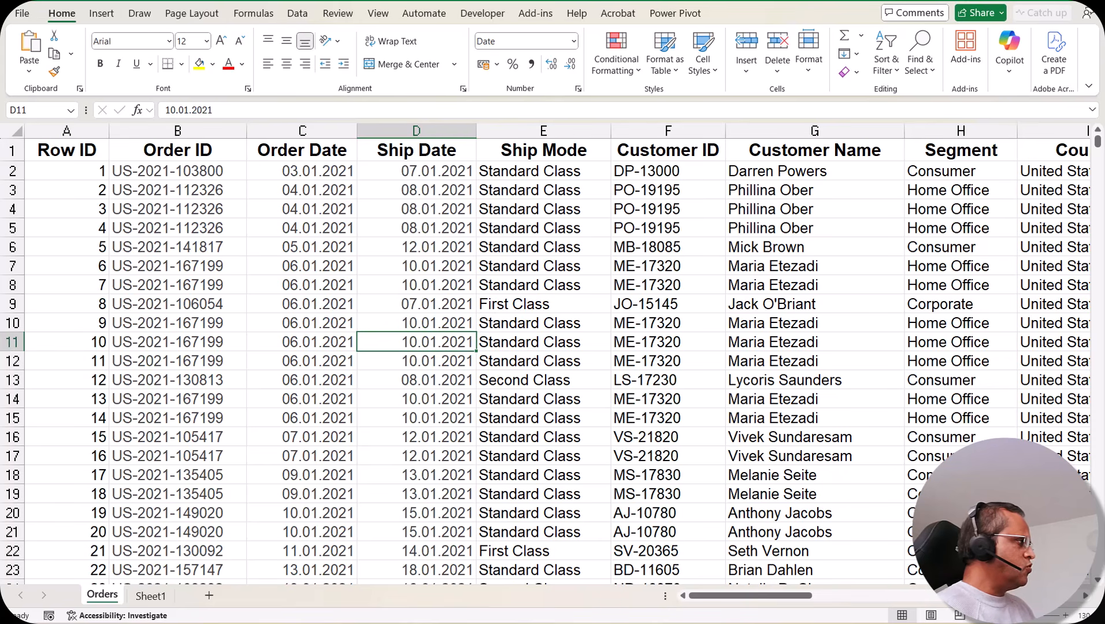
Start a new PivotTable from the Orders table/range.
{"action": "left_click", "coordinate": [107, 15]}
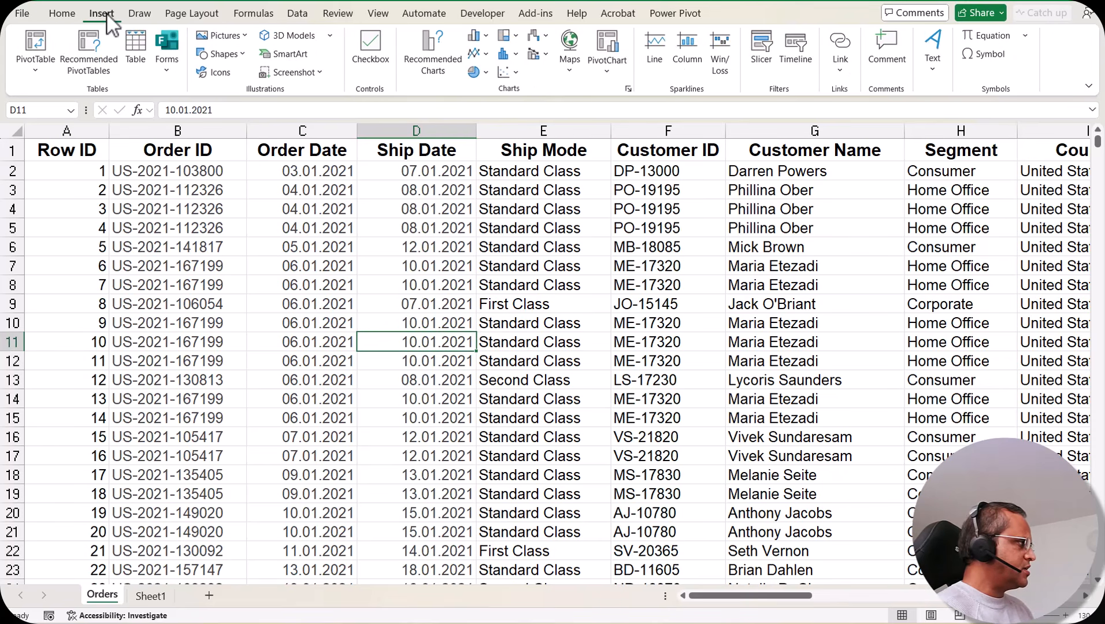
{"action": "left_click", "coordinate": [35, 70]}
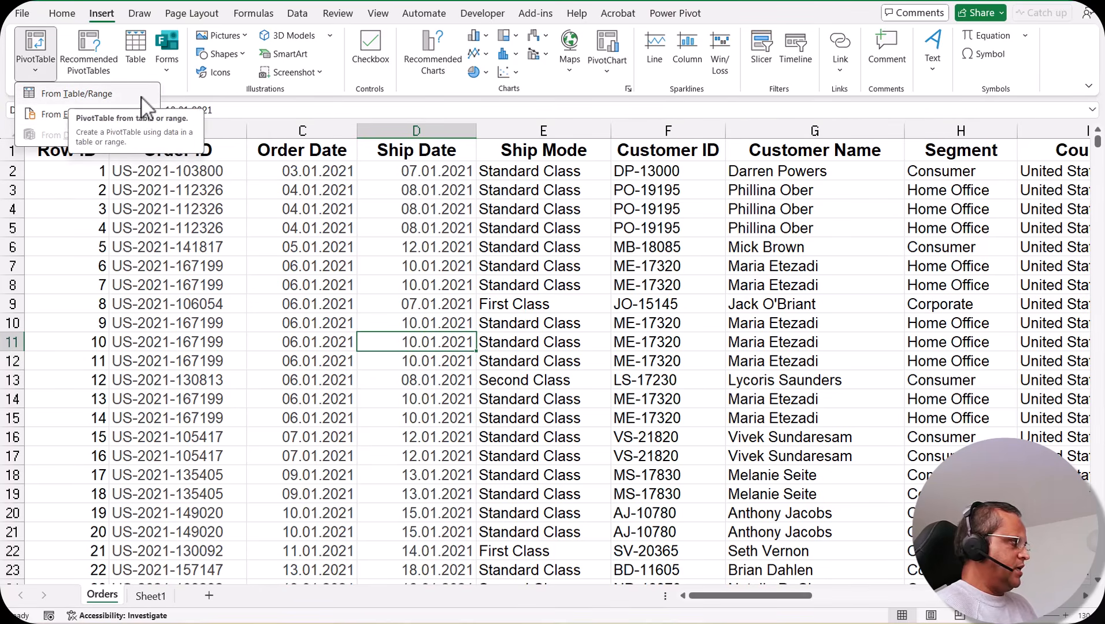
{"action": "left_click", "coordinate": [102, 94]}
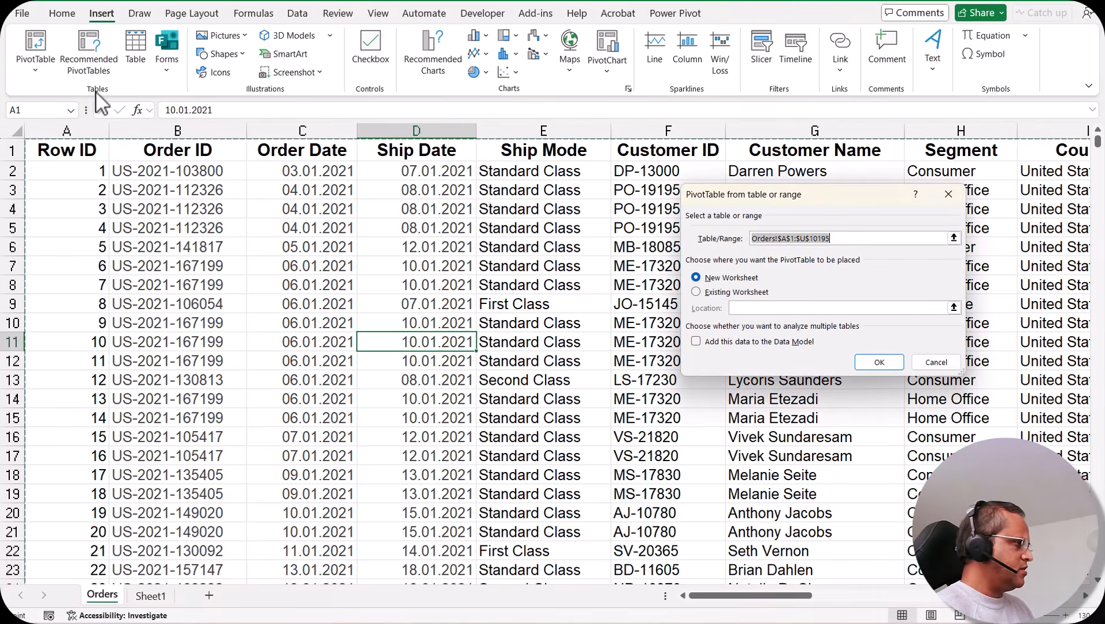
Confirm source Orders!$A$1:$U$10195 with a New Worksheet destination, creating PivotTable1 on Sheet2.
{"action": "left_click_drag", "start_coordinate": [839, 198], "coordinate": [480, 191]}
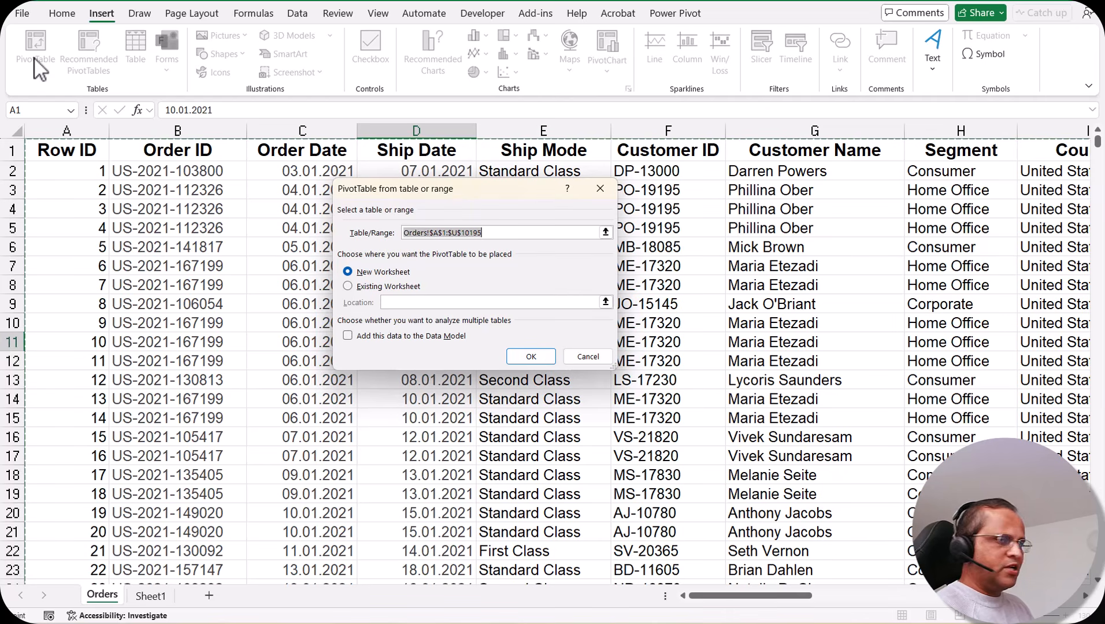
{"action": "left_click_drag", "start_coordinate": [488, 190], "coordinate": [533, 189]}
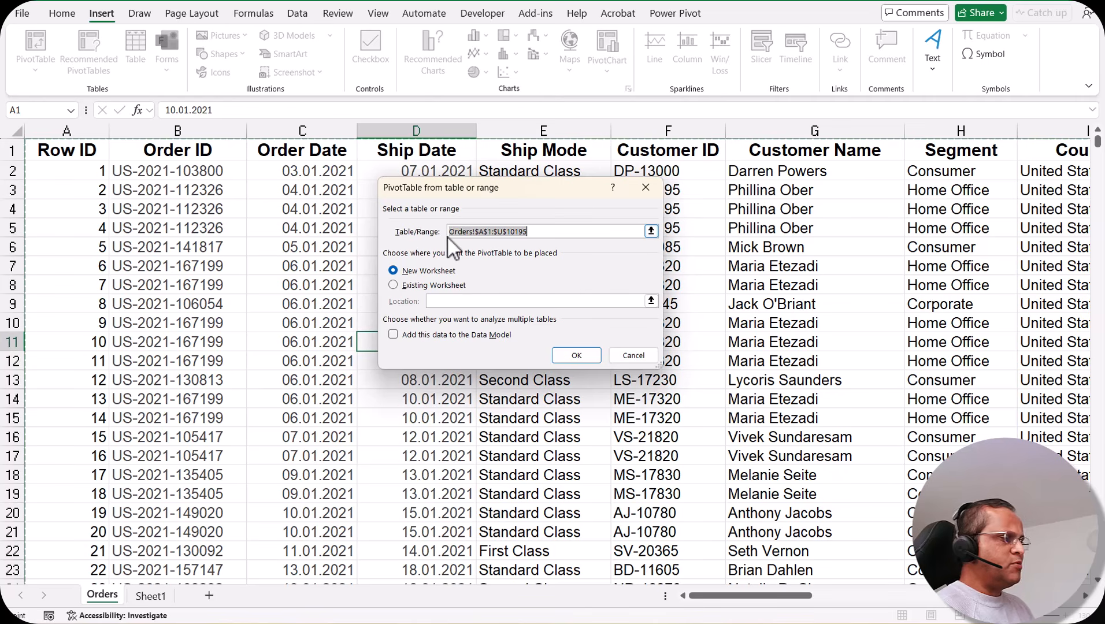
{"action": "left_click", "coordinate": [554, 231]}
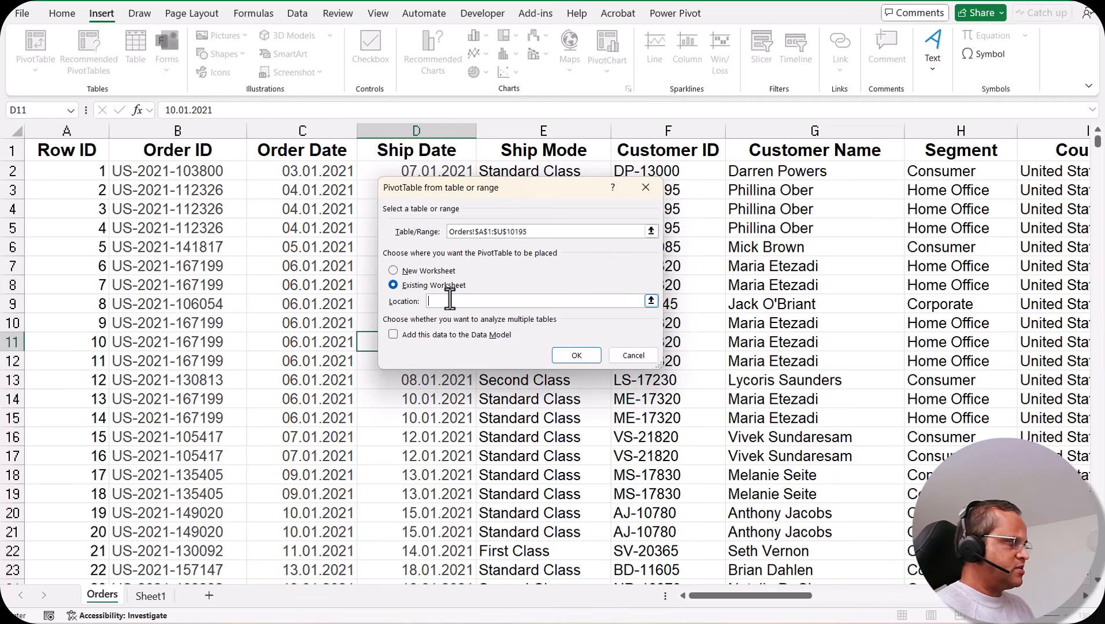
{"action": "left_click", "coordinate": [442, 271]}
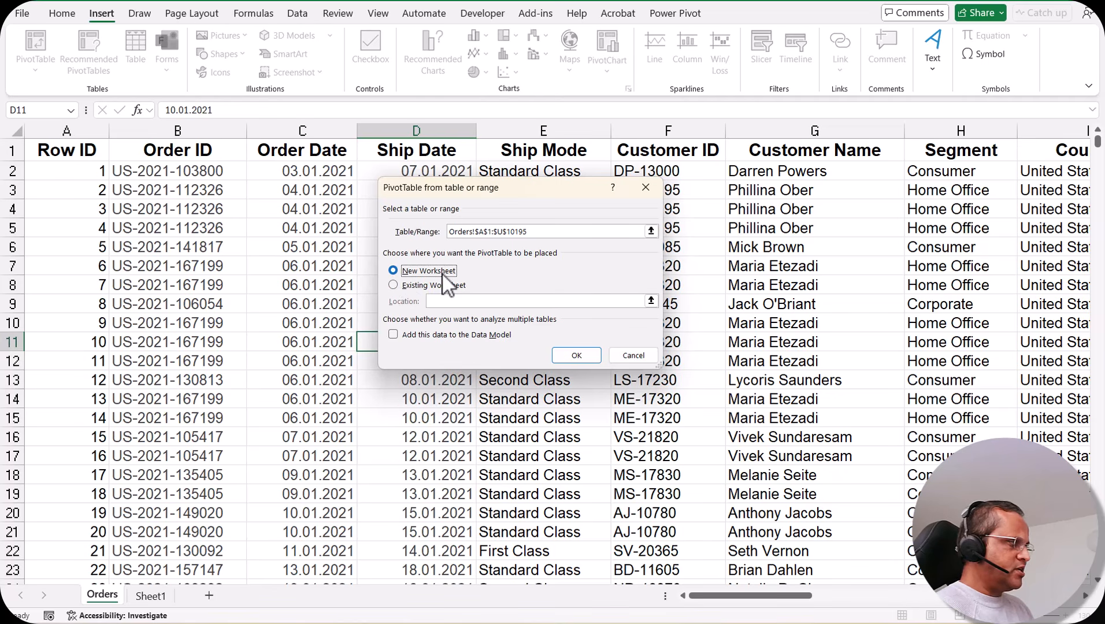
{"action": "left_click", "coordinate": [576, 354]}
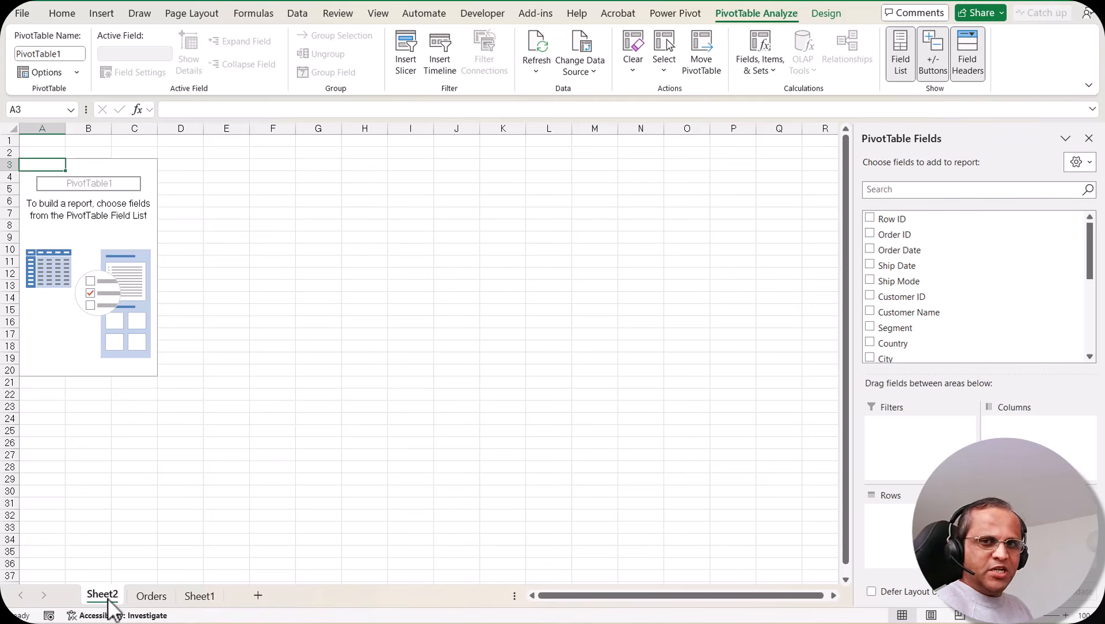
{"action": "left_click", "coordinate": [198, 598]}
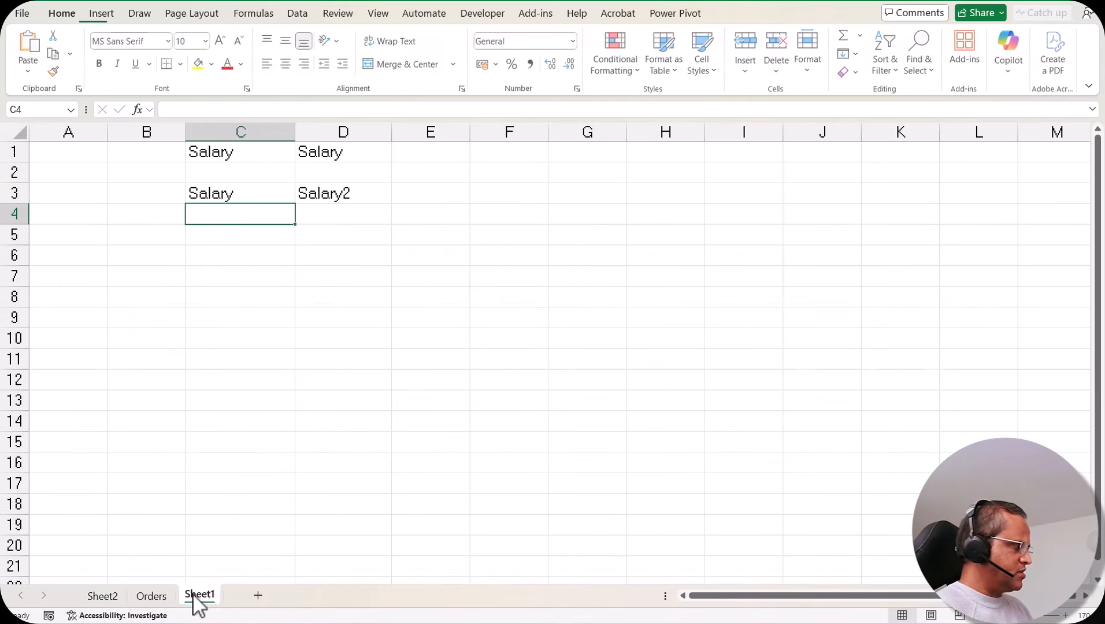
{"action": "right_click", "coordinate": [200, 597]}
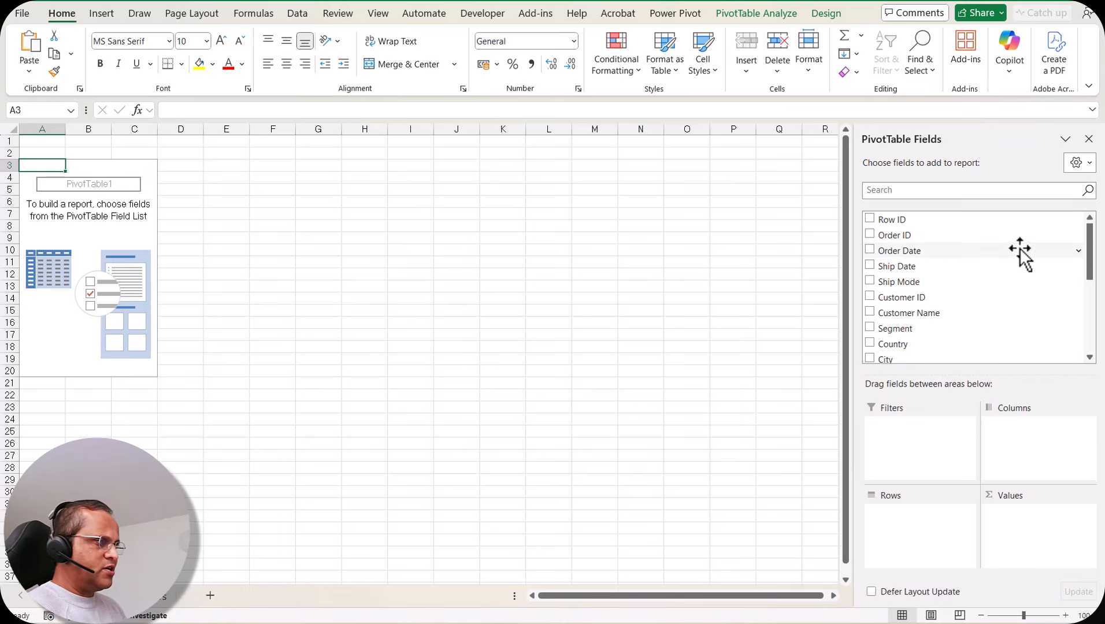
{"action": "left_click_drag", "start_coordinate": [1090, 245], "coordinate": [1089, 332]}
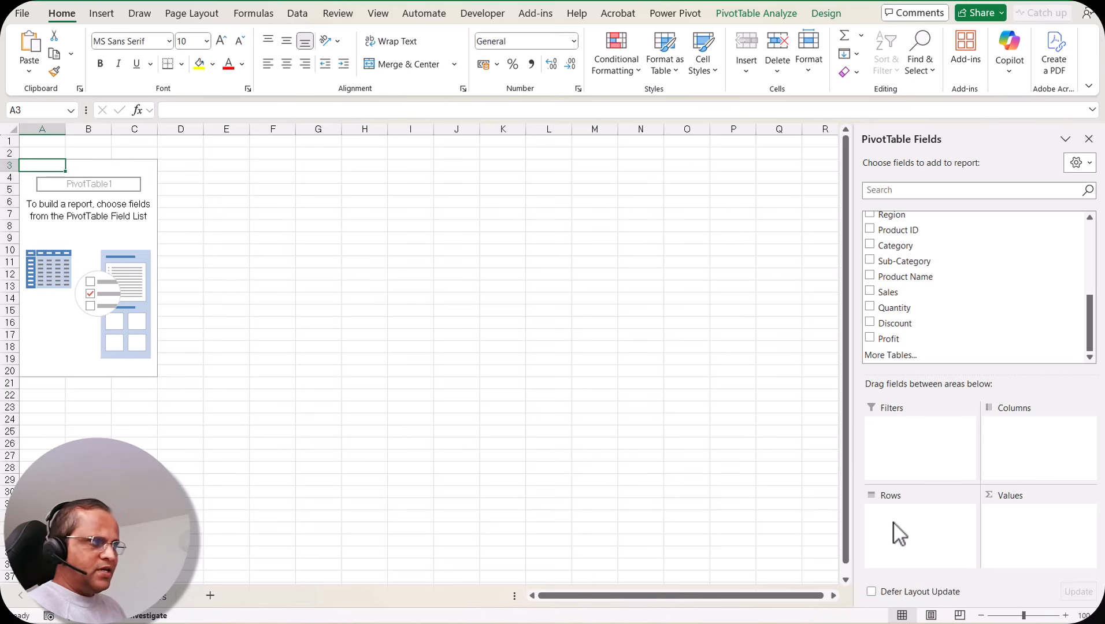
{"action": "scroll", "coordinate": [925, 291], "scroll_direction": "up", "scroll_amount": 1}
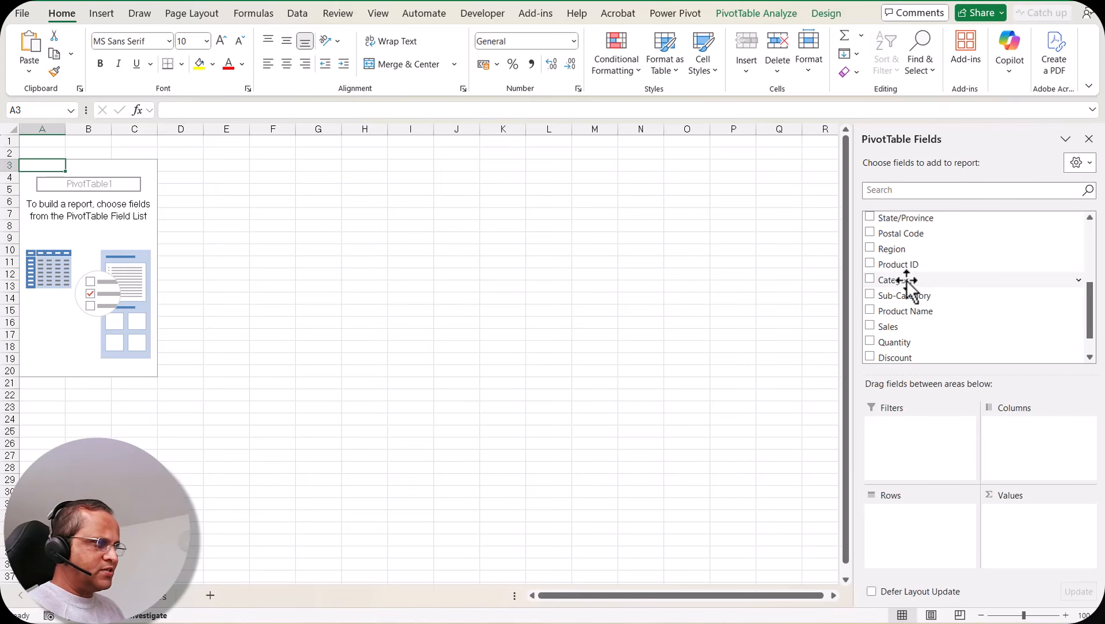
Place Category in Rows, Region in Columns and Sales in Values, totalling 2326534,354.
{"action": "left_click_drag", "start_coordinate": [906, 282], "coordinate": [905, 532]}
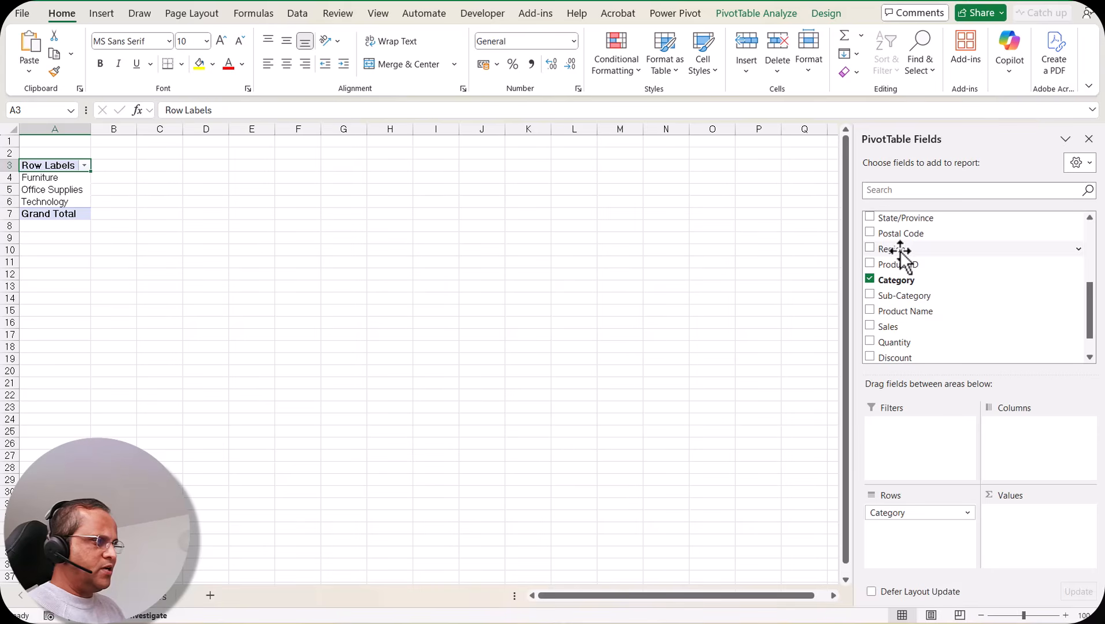
{"action": "left_click_drag", "start_coordinate": [900, 251], "coordinate": [1020, 439]}
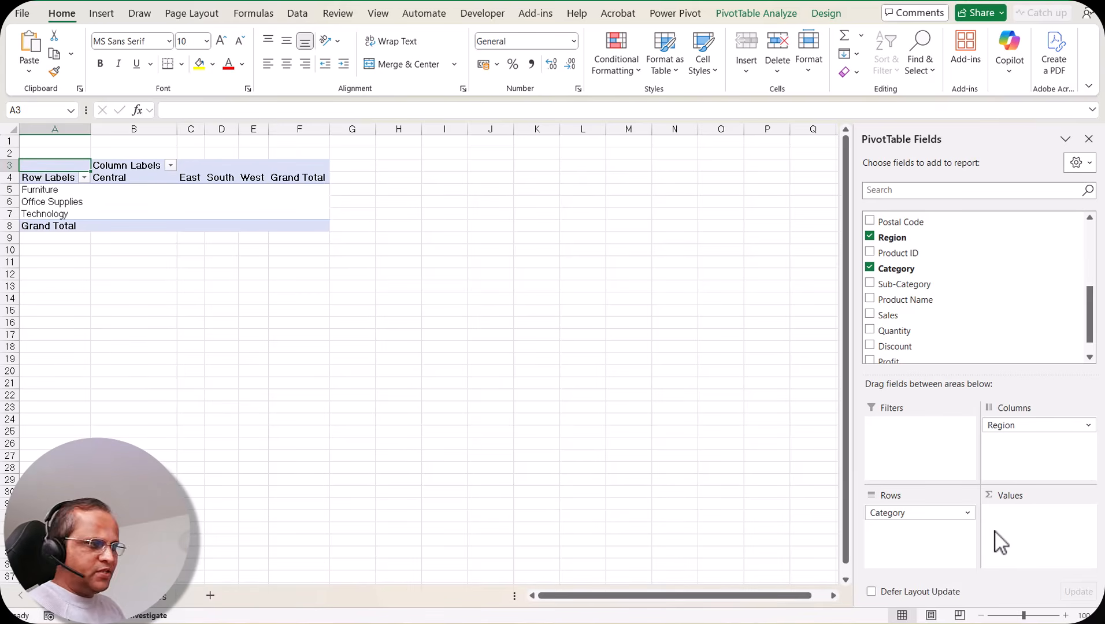
{"action": "scroll", "coordinate": [913, 303], "scroll_direction": "down", "scroll_amount": 1}
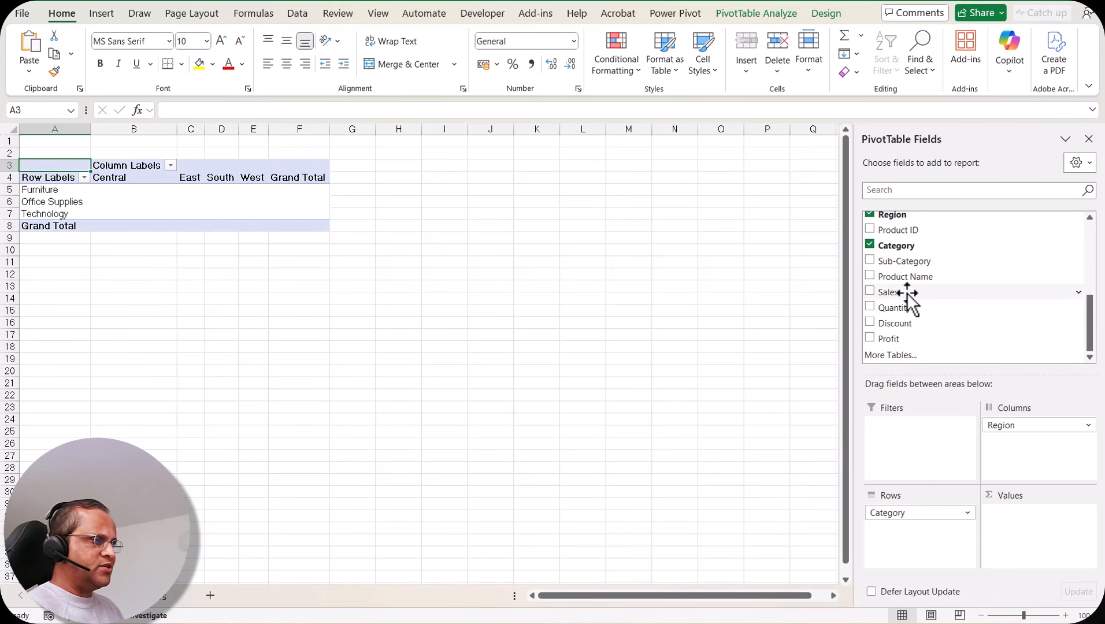
{"action": "mouse_move", "coordinate": [907, 297]}
{"action": "left_mouse_down"}
{"action": "mouse_move", "coordinate": [1011, 444]}
{"action": "mouse_move", "coordinate": [1014, 543]}
{"action": "mouse_move", "coordinate": [1031, 538]}
{"action": "mouse_move", "coordinate": [1022, 529]}
{"action": "left_mouse_up"}
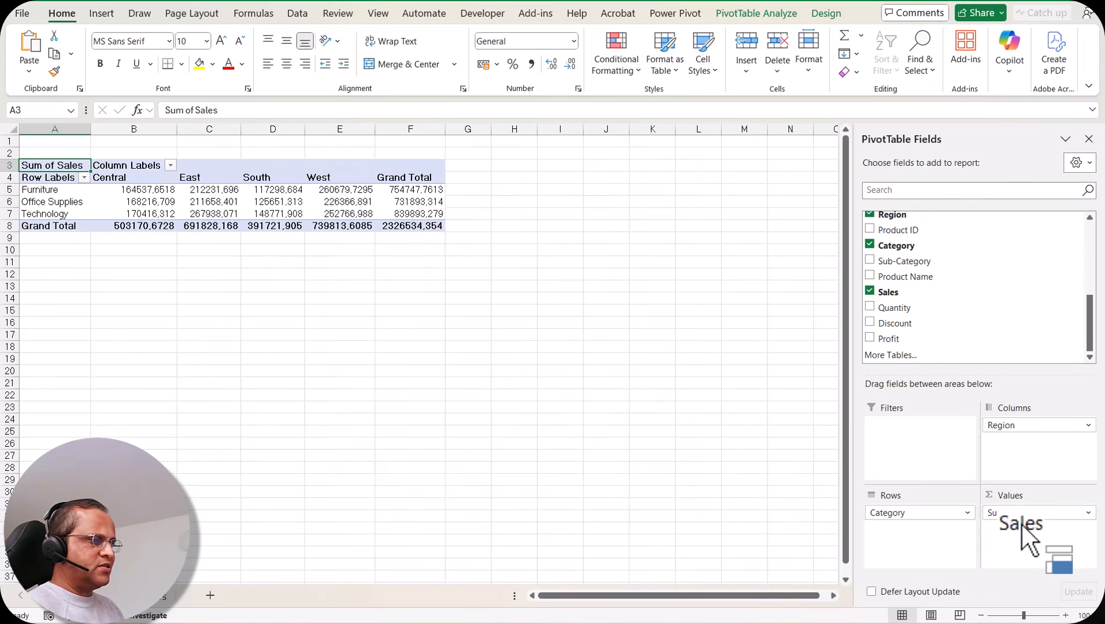
Zoom in and set the PivotTable cells A3:F8 to the Arial font.
{"action": "left_click", "coordinate": [1066, 615]}
{"action": "left_click", "coordinate": [1065, 615]}
{"action": "left_click", "coordinate": [1065, 615]}
{"action": "left_click", "coordinate": [1065, 615]}
{"action": "left_click", "coordinate": [1066, 615]}
{"action": "left_click", "coordinate": [1065, 616]}
{"action": "left_click", "coordinate": [1065, 615]}
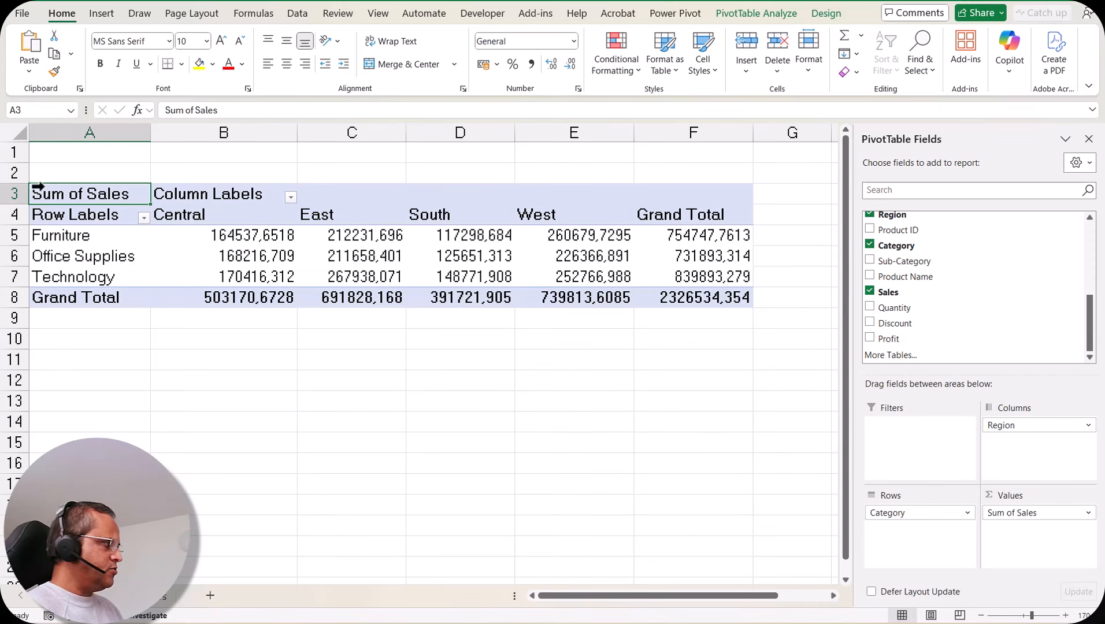
{"action": "left_click_drag", "start_coordinate": [104, 188], "coordinate": [678, 300]}
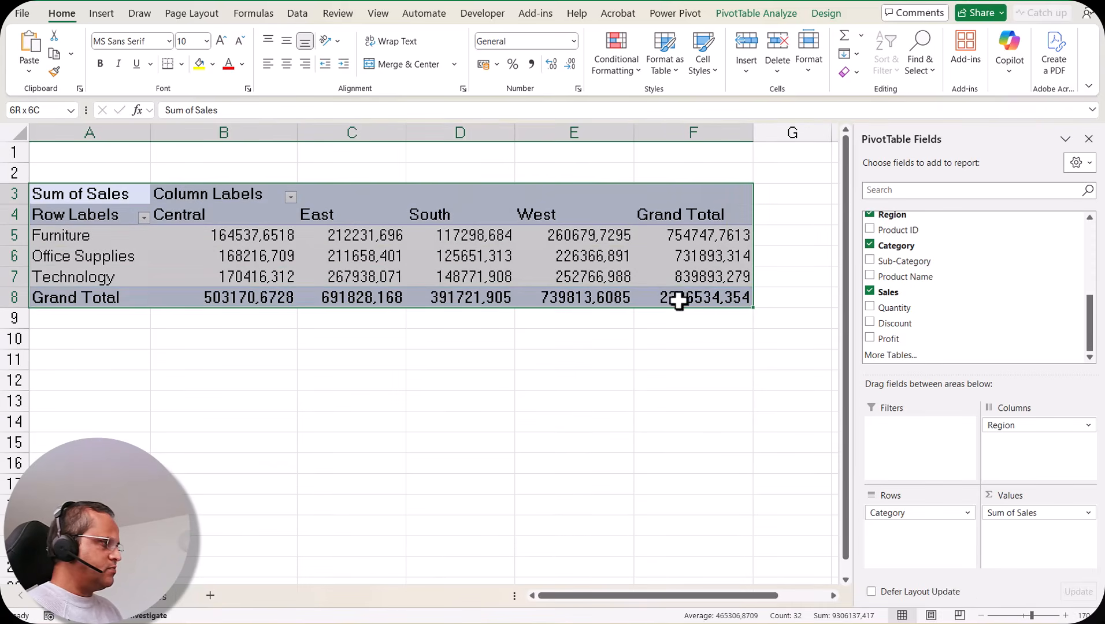
{"action": "left_click", "coordinate": [169, 40]}
{"action": "scroll", "coordinate": [169, 375], "scroll_direction": "down", "scroll_amount": 5}
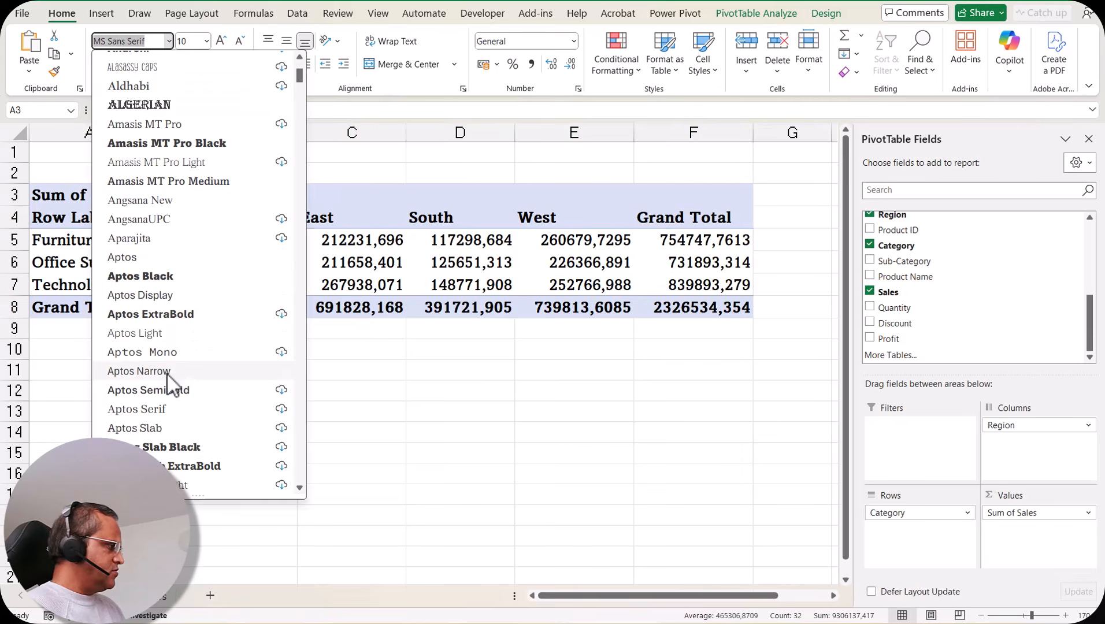
{"action": "scroll", "coordinate": [150, 399], "scroll_direction": "down", "scroll_amount": 2}
{"action": "left_click", "coordinate": [155, 426]}
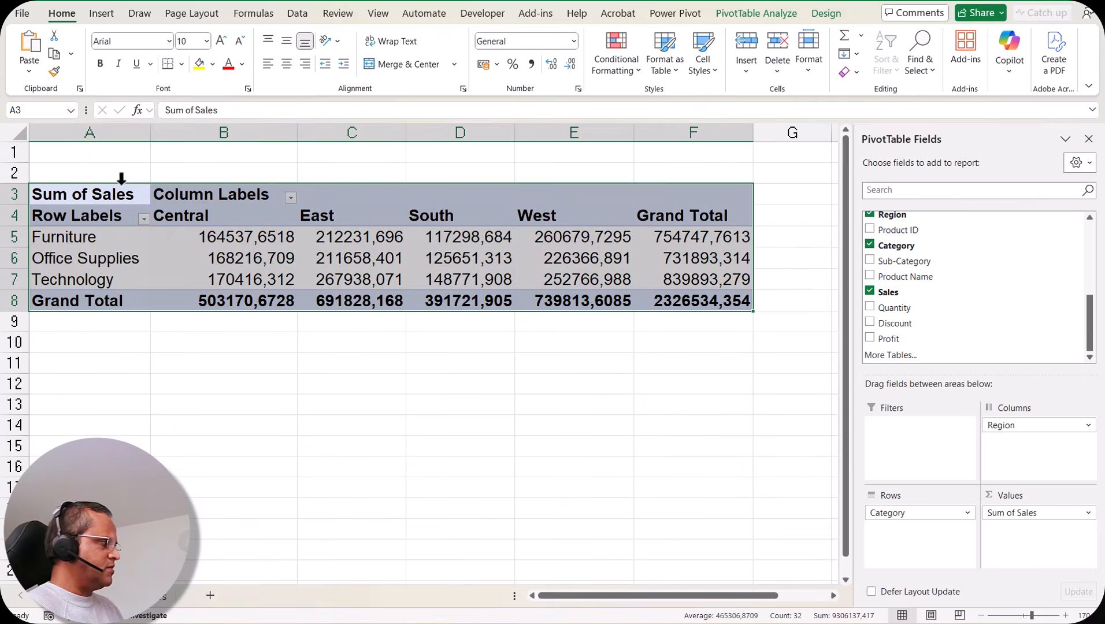
{"action": "left_click", "coordinate": [580, 238]}
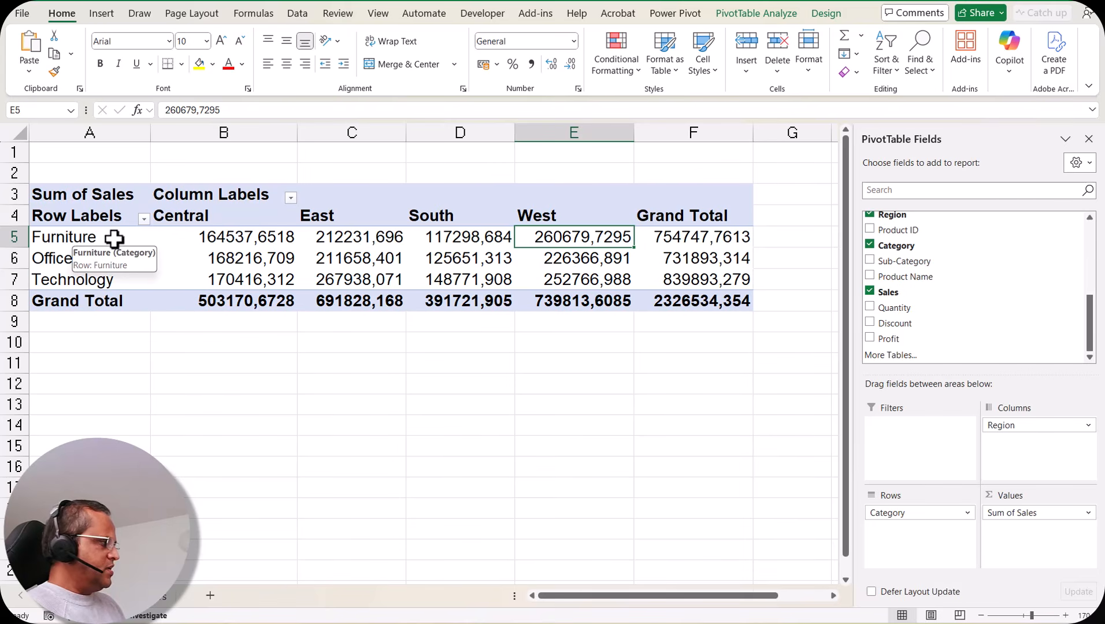
{"action": "left_click", "coordinate": [355, 238]}
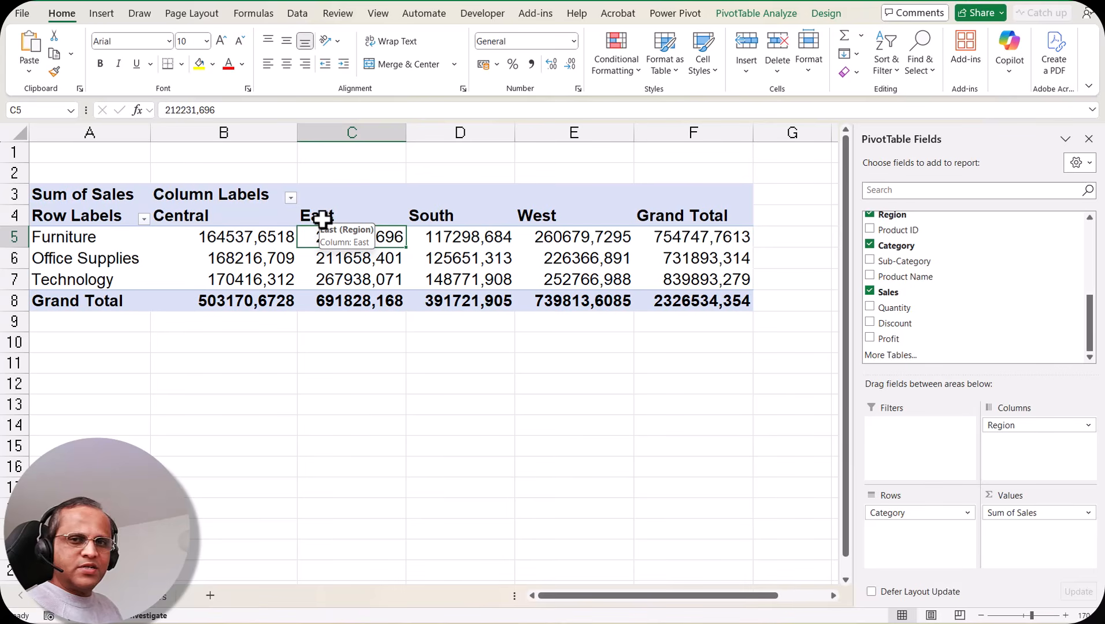
{"action": "left_click", "coordinate": [575, 278]}
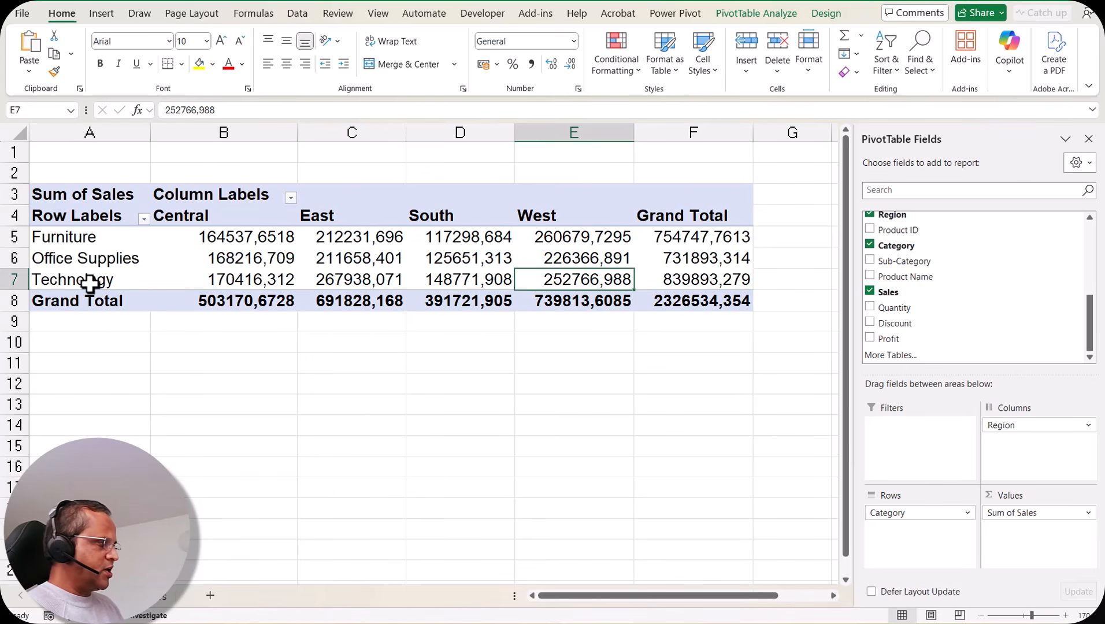
{"action": "left_click", "coordinate": [696, 241]}
{"action": "left_click_drag", "start_coordinate": [695, 248], "coordinate": [692, 301]}
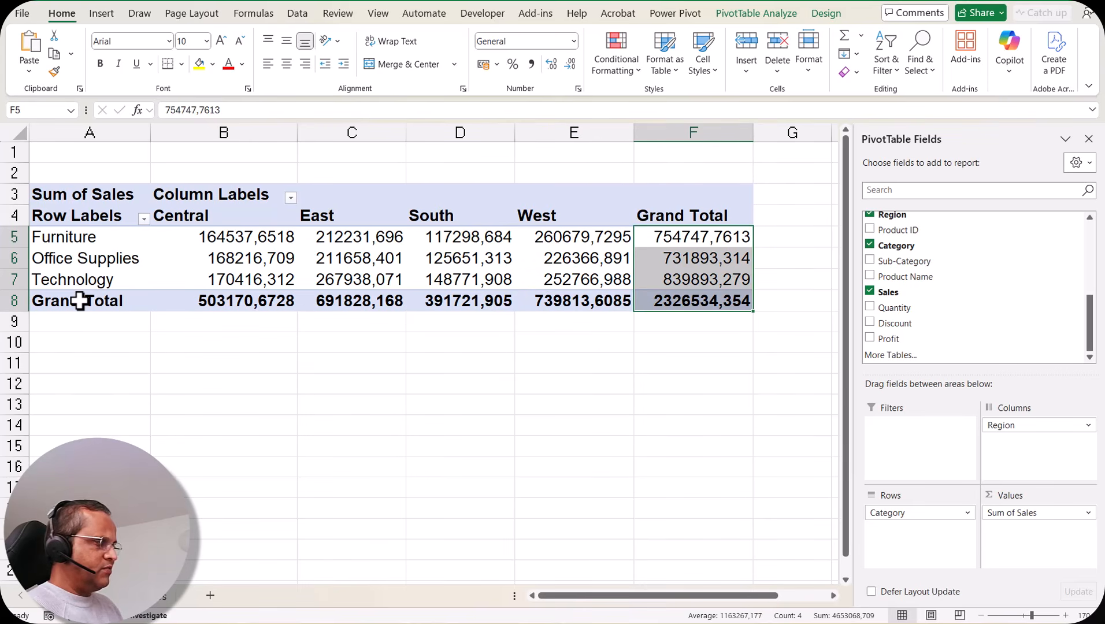
{"action": "left_click", "coordinate": [80, 300]}
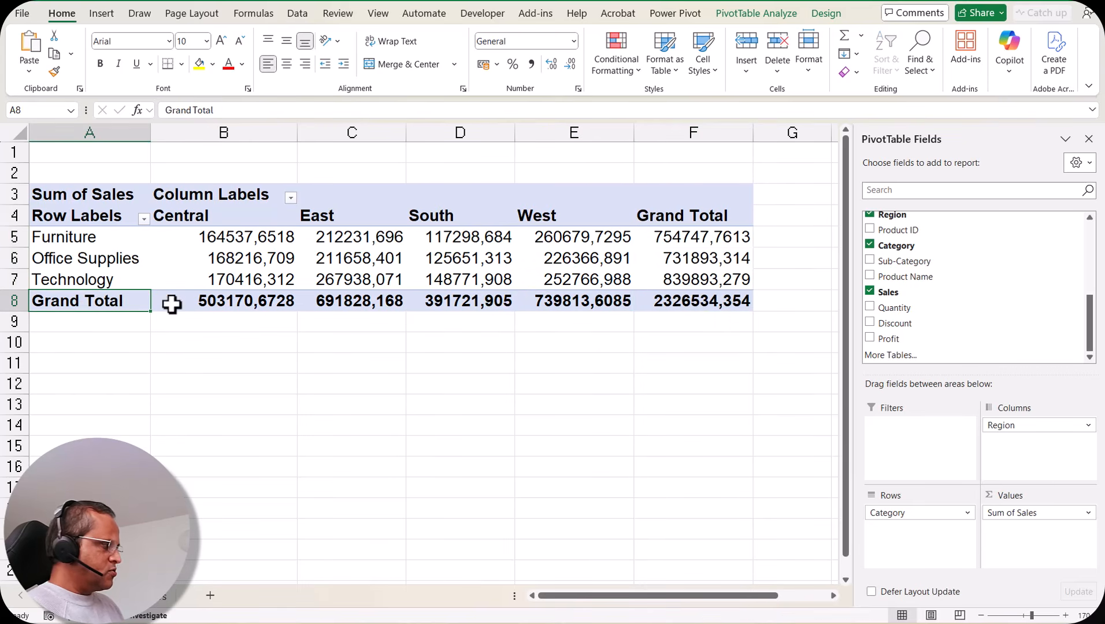
{"action": "left_click", "coordinate": [217, 303]}
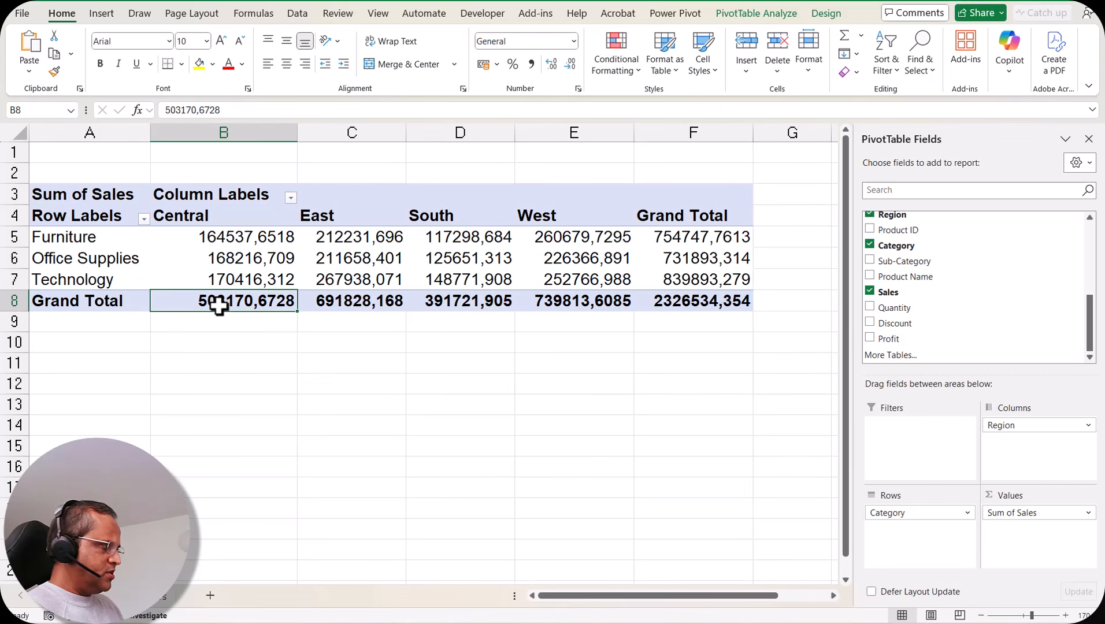
{"action": "left_click_drag", "start_coordinate": [239, 235], "coordinate": [240, 276]}
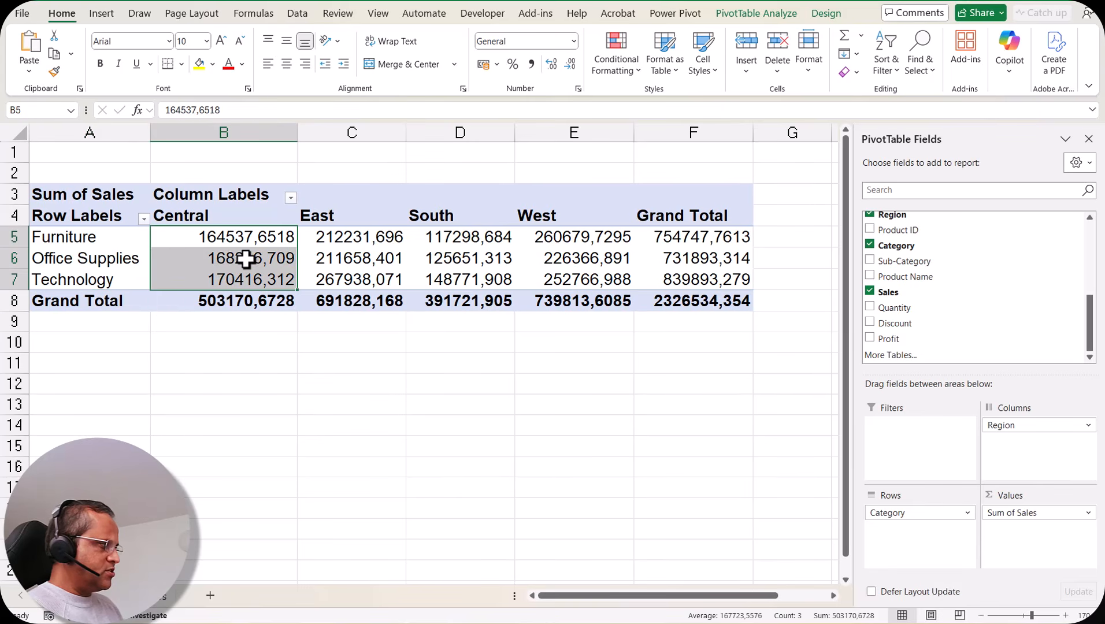
{"action": "left_click", "coordinate": [250, 303]}
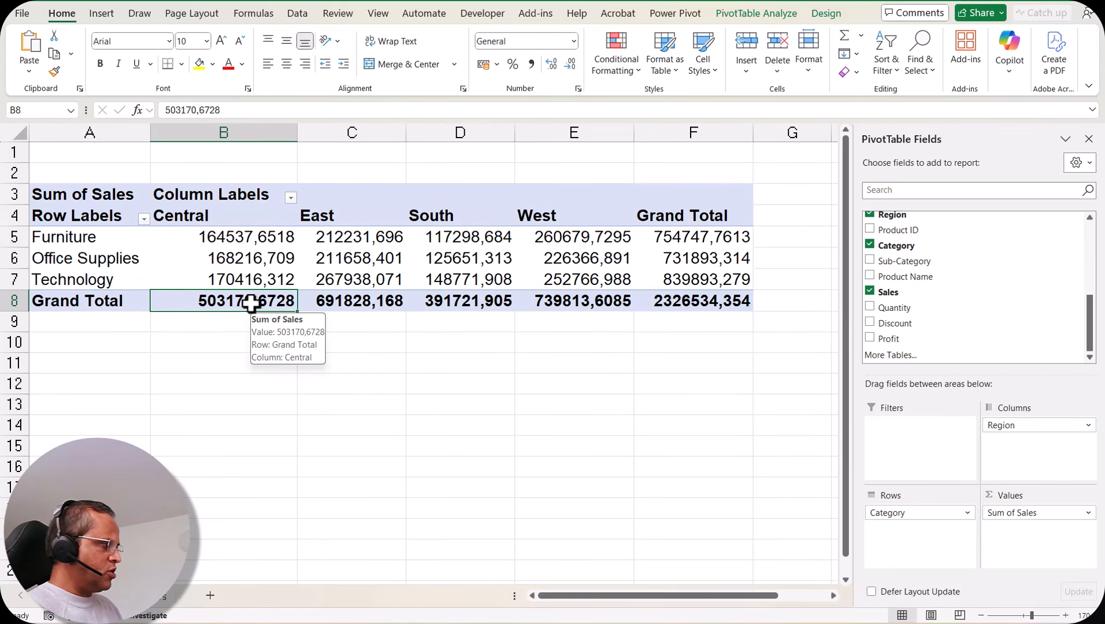
{"action": "left_click_drag", "start_coordinate": [262, 305], "coordinate": [670, 240]}
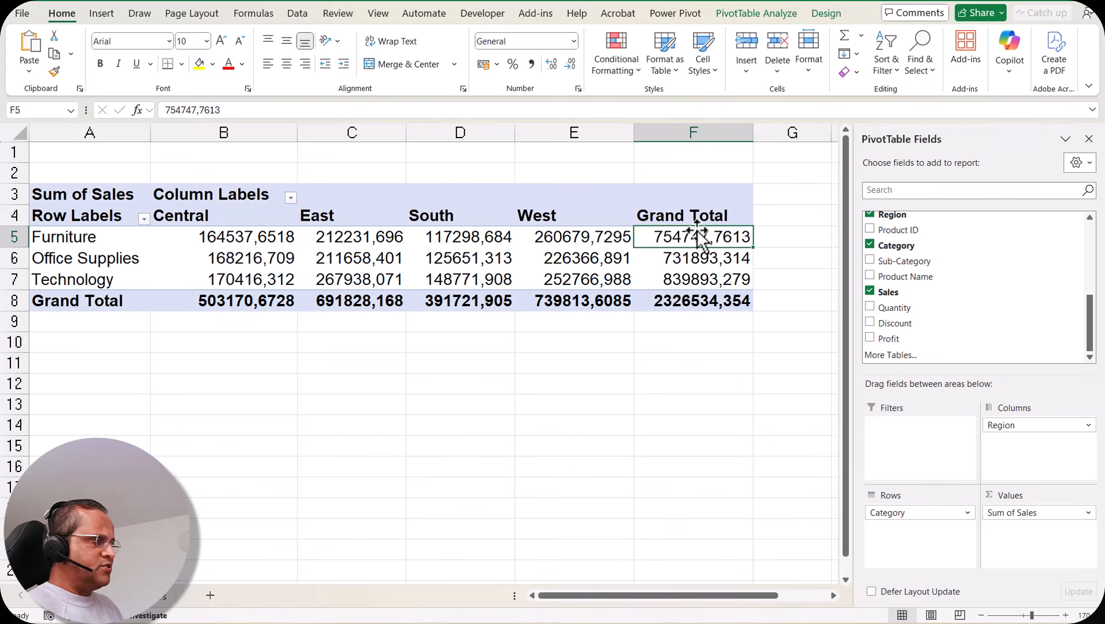
{"action": "left_click_drag", "start_coordinate": [214, 237], "coordinate": [612, 237]}
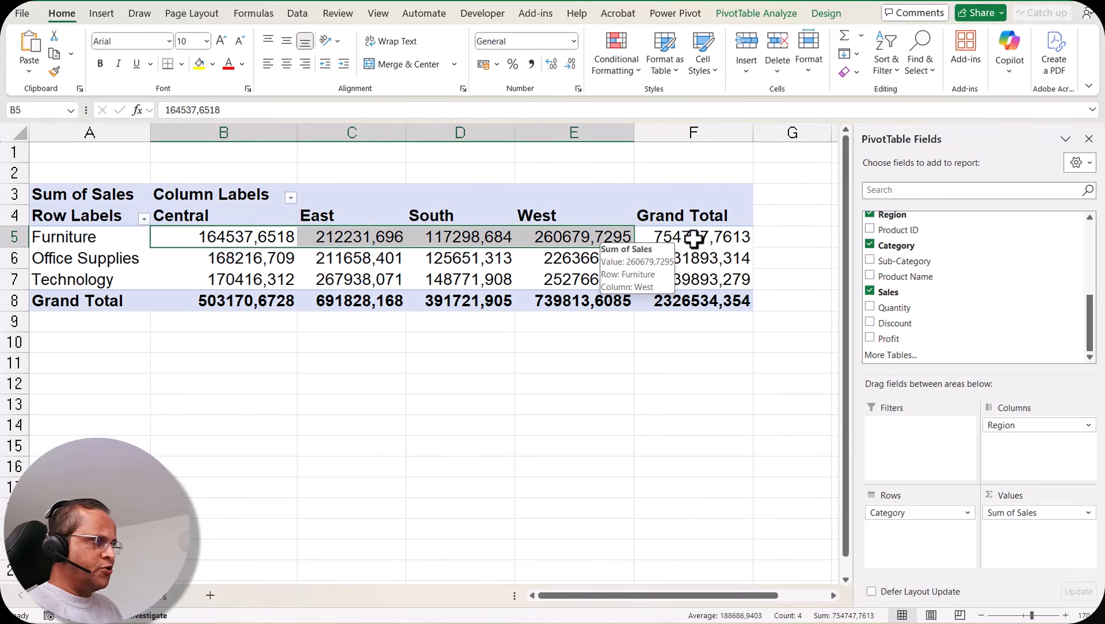
{"action": "left_click", "coordinate": [693, 238]}
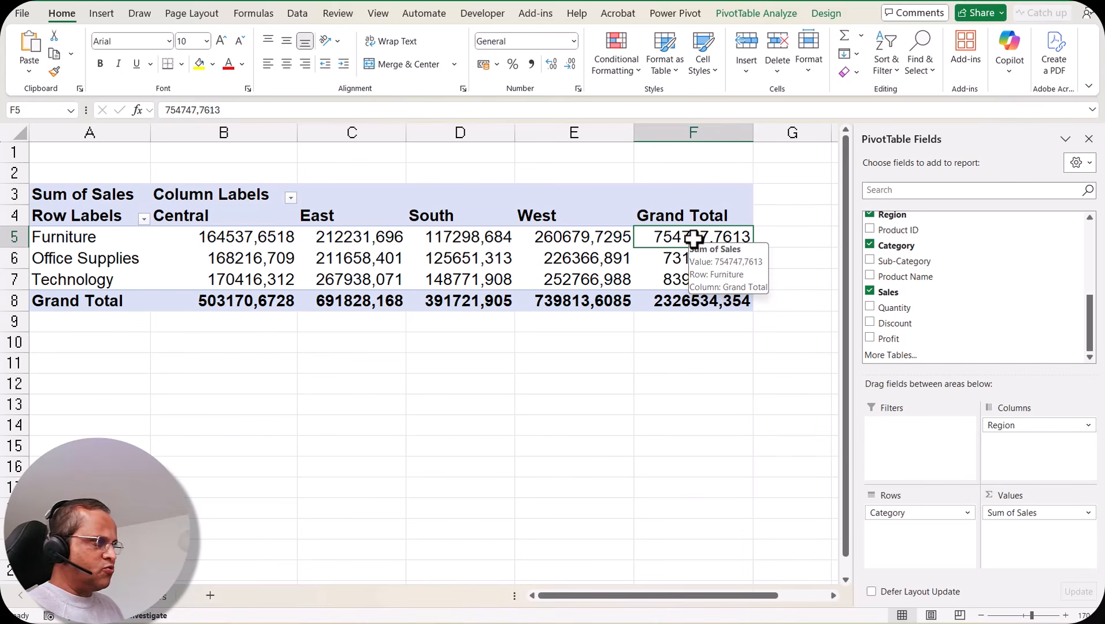